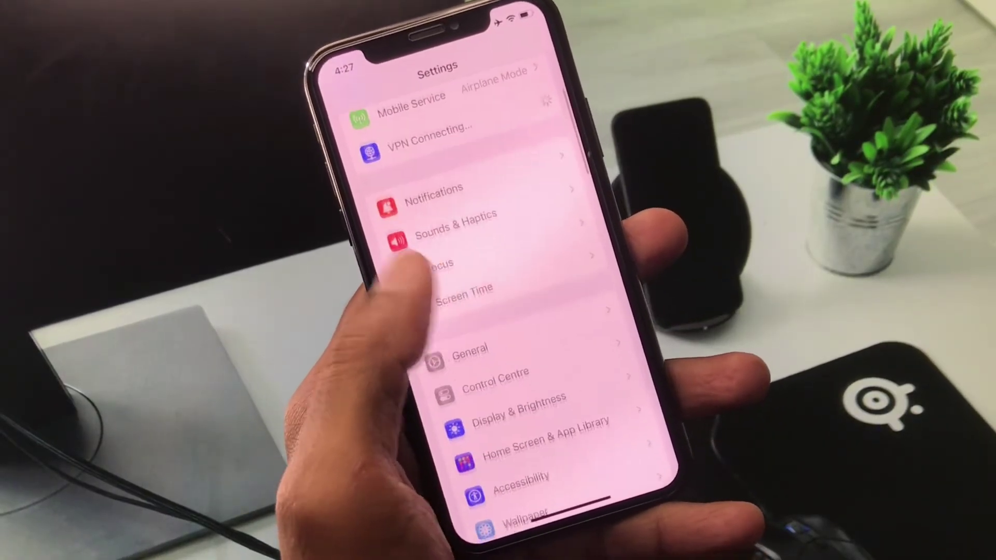
Review the Reset choices under General > Transfer or Reset iPhone, then back out without resetting
{"action": "left_click", "coordinate": [439, 284]}
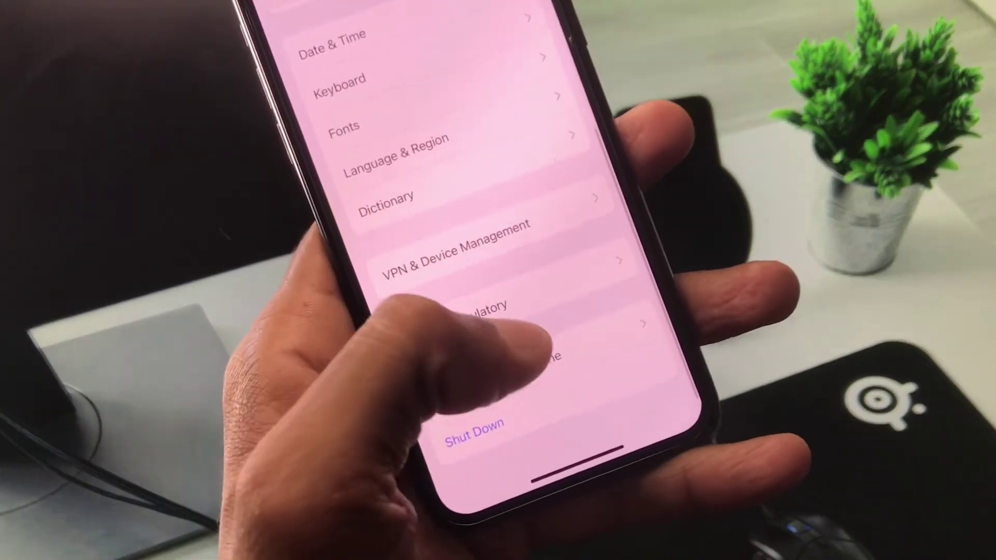
{"action": "left_click", "coordinate": [505, 383]}
{"action": "left_click", "coordinate": [502, 366]}
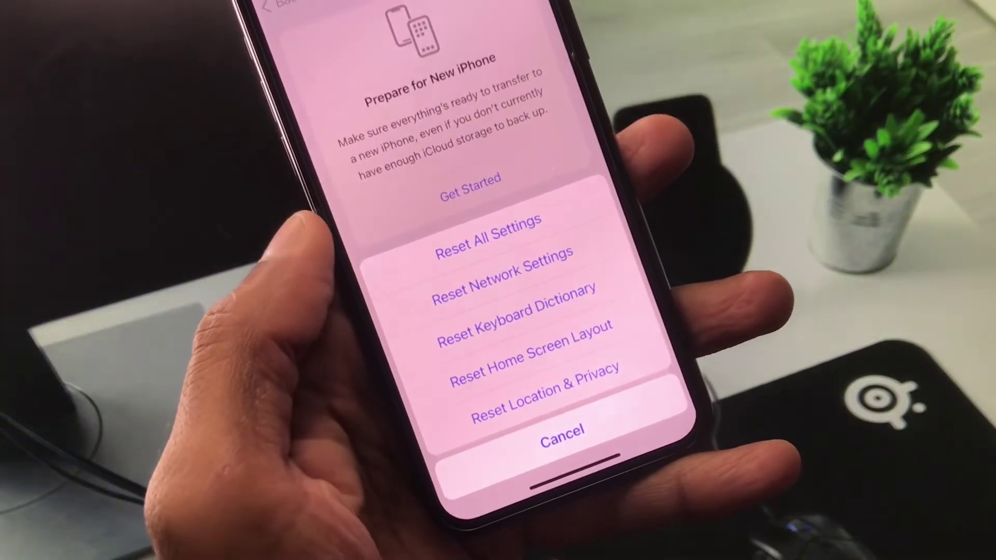
{"action": "left_click", "coordinate": [437, 210]}
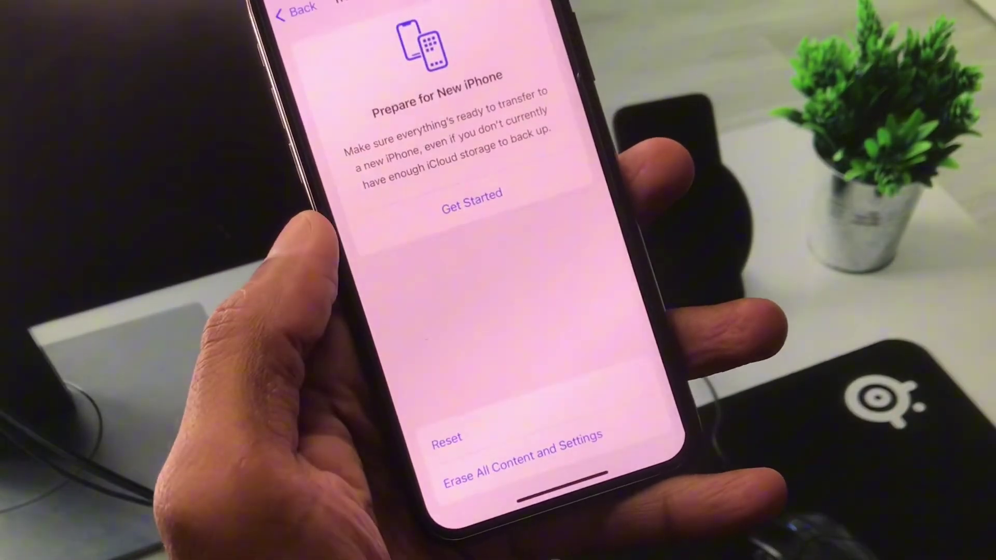
{"action": "left_click", "coordinate": [292, 23]}
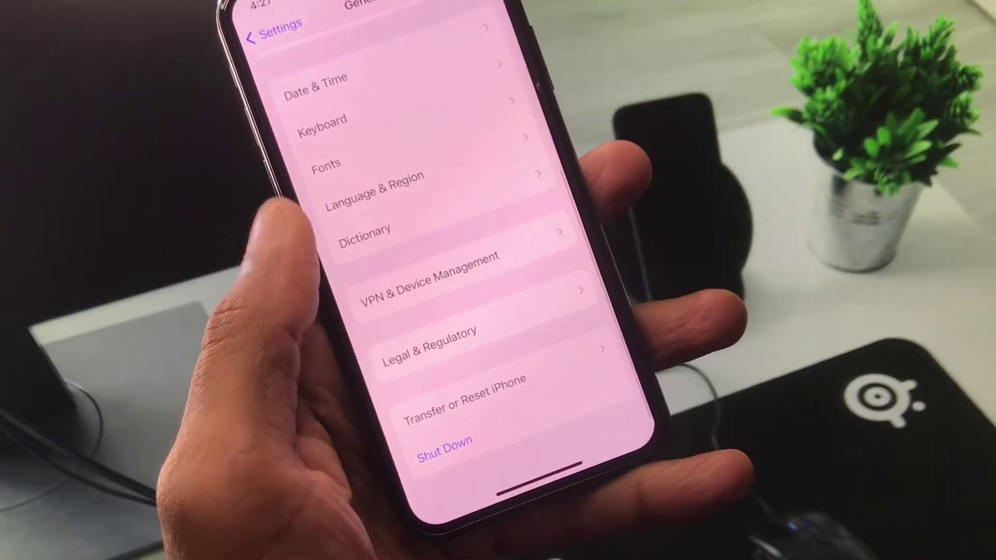
Confirm the region is Pakistan in Language & Region, then check Date & Time is set automatically
{"action": "left_click", "coordinate": [405, 272]}
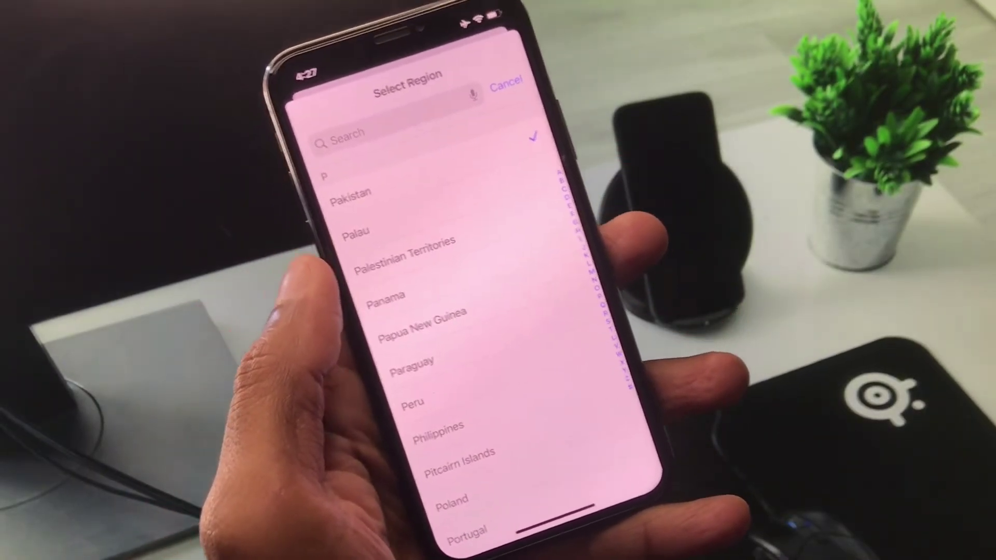
{"action": "left_click", "coordinate": [561, 82]}
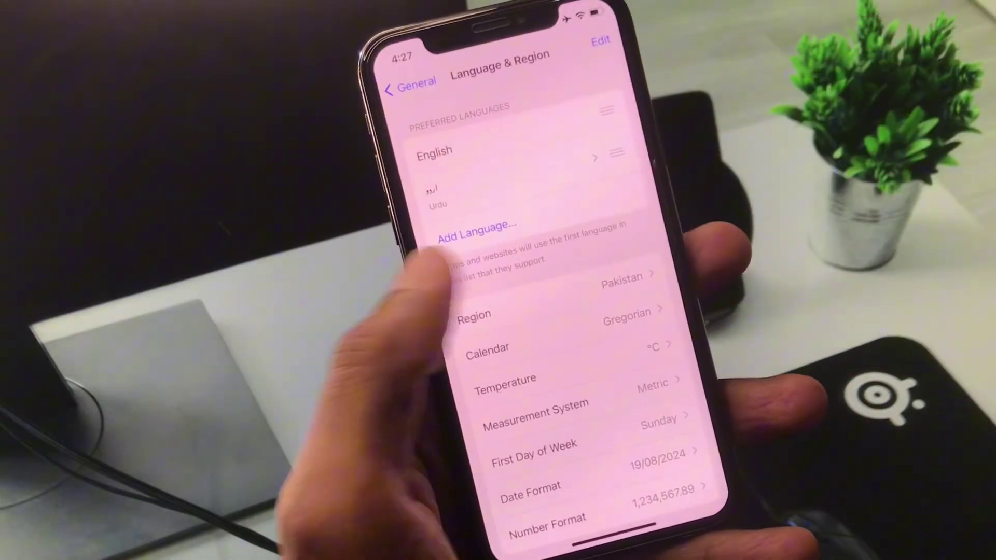
{"action": "left_click", "coordinate": [385, 84]}
{"action": "left_click", "coordinate": [467, 284]}
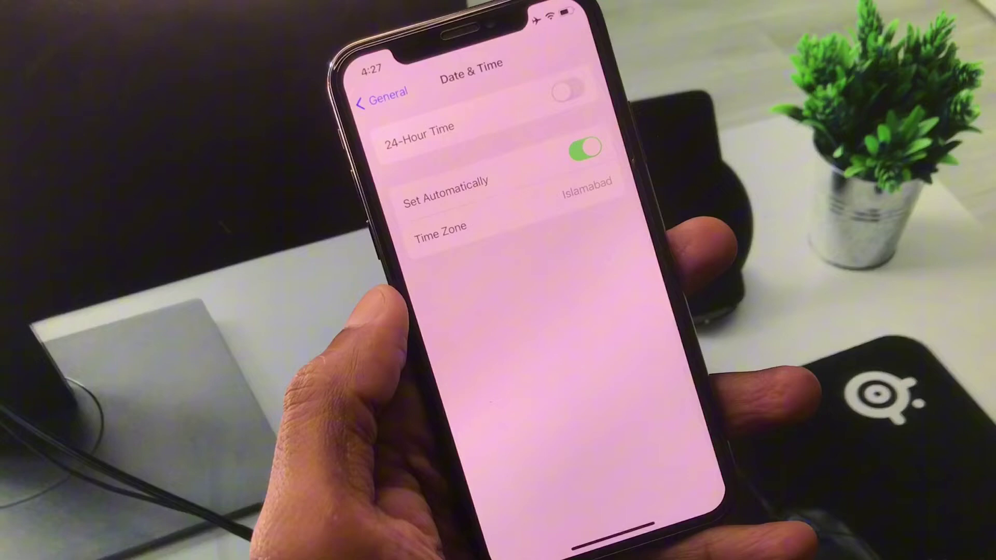
{"action": "left_click_drag", "start_coordinate": [389, 296], "coordinate": [607, 281]}
{"action": "scroll", "coordinate": [498, 312], "scroll_direction": "up", "scroll_amount": 5}
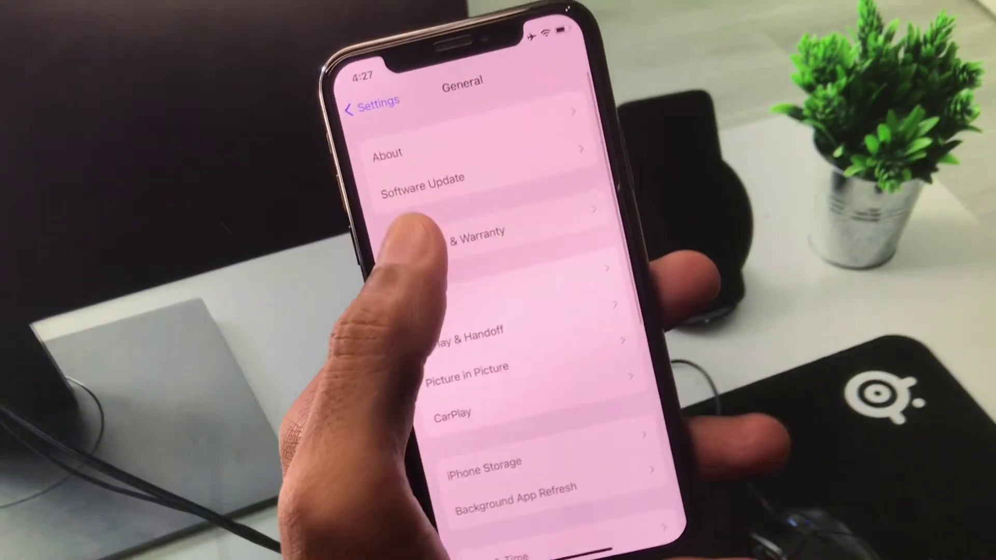
Check Software Update shows iOS is current, then leave Settings for the Home Screen
{"action": "left_click", "coordinate": [436, 213]}
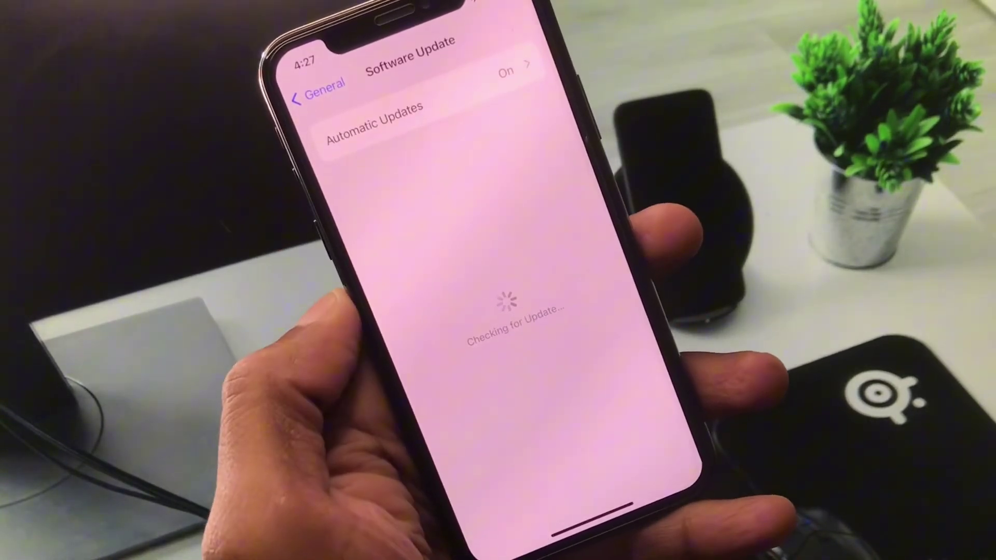
{"action": "left_click", "coordinate": [327, 82]}
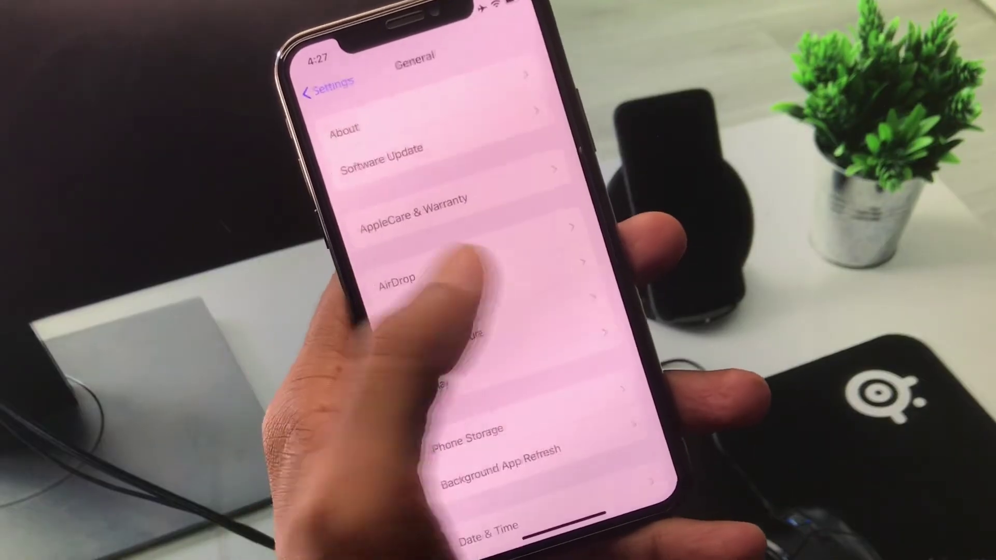
{"action": "scroll", "coordinate": [466, 272], "scroll_direction": "down", "scroll_amount": 5}
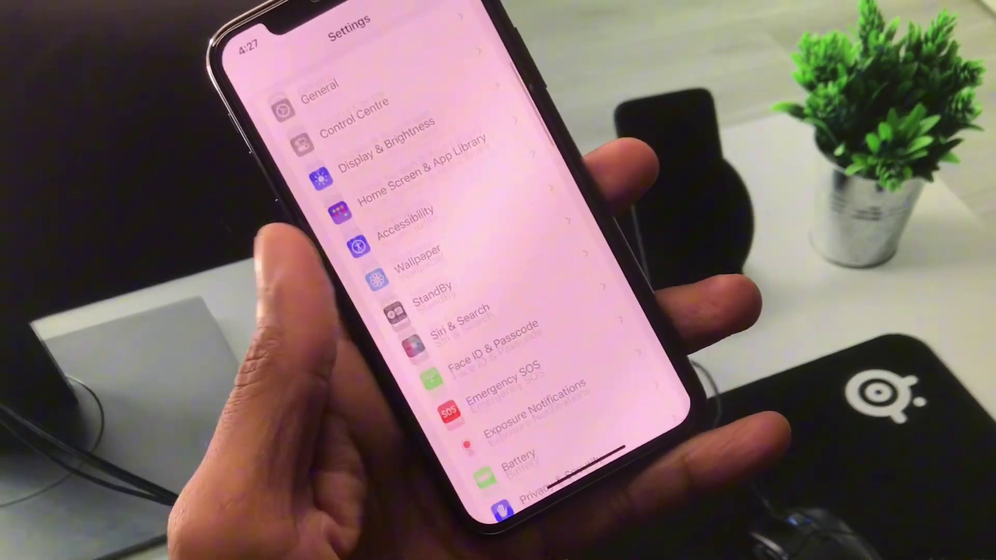
{"action": "left_click_drag", "start_coordinate": [614, 467], "coordinate": [545, 296]}
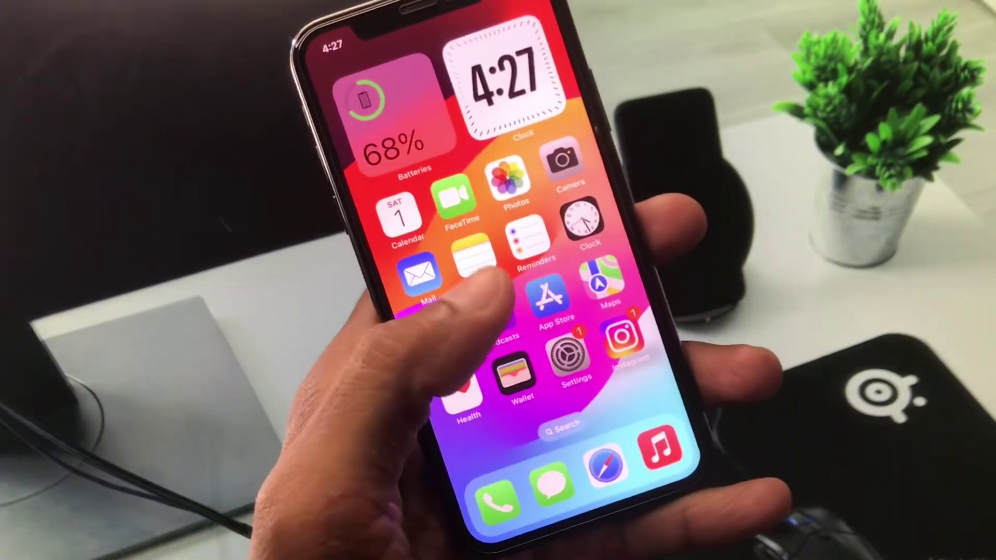
Search the App Store for 'whatsapp' to reach the WhatsApp Messenger page
{"action": "left_click", "coordinate": [556, 307]}
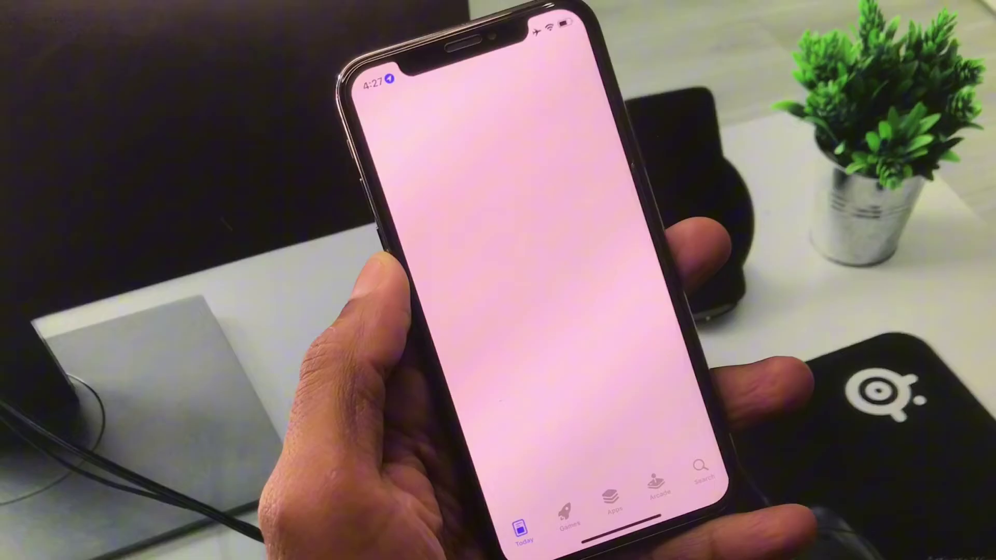
{"action": "left_click", "coordinate": [700, 471]}
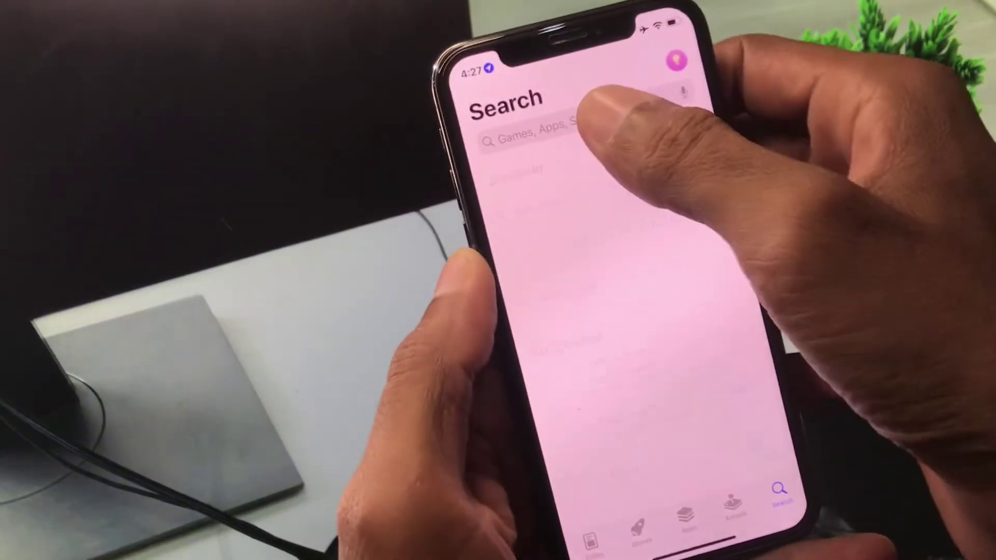
{"action": "left_click", "coordinate": [537, 136]}
{"action": "type", "text": "whats"}
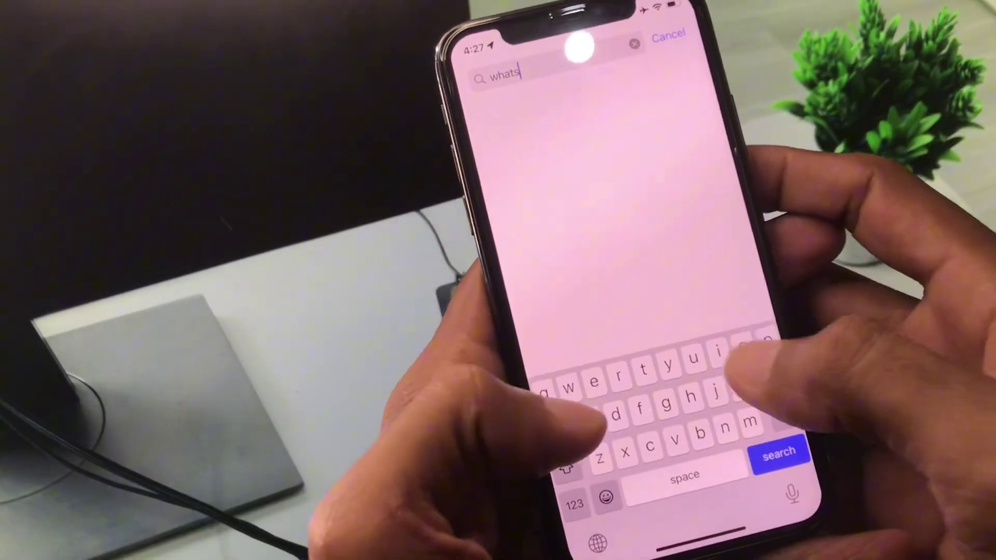
{"action": "type", "text": "app"}
{"action": "key", "text": "Return"}
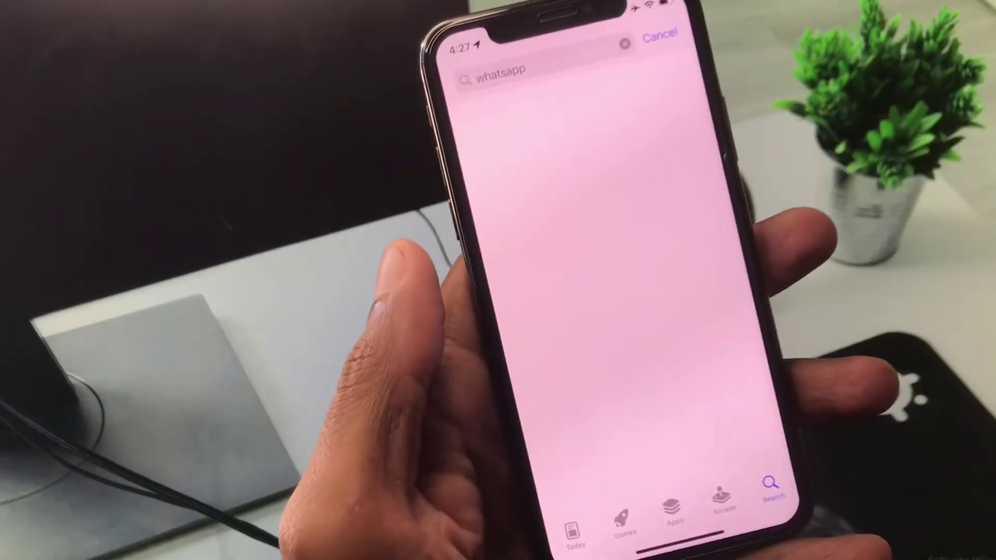